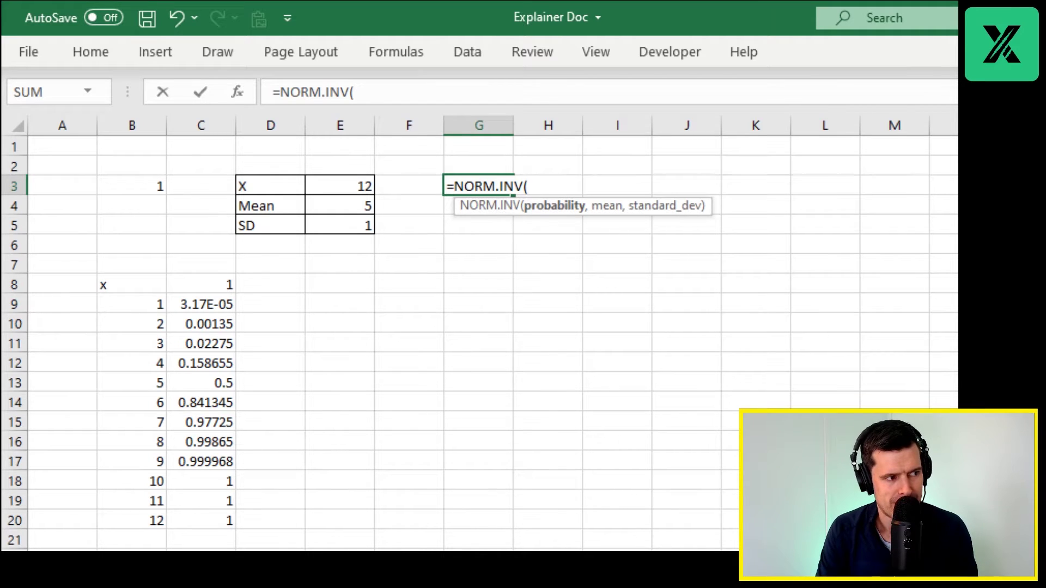
# Build =NORM.INV(0.158655,E4,E5) in G3, taking the mean from E4 and SD from E5.
pyautogui.write('0.1')
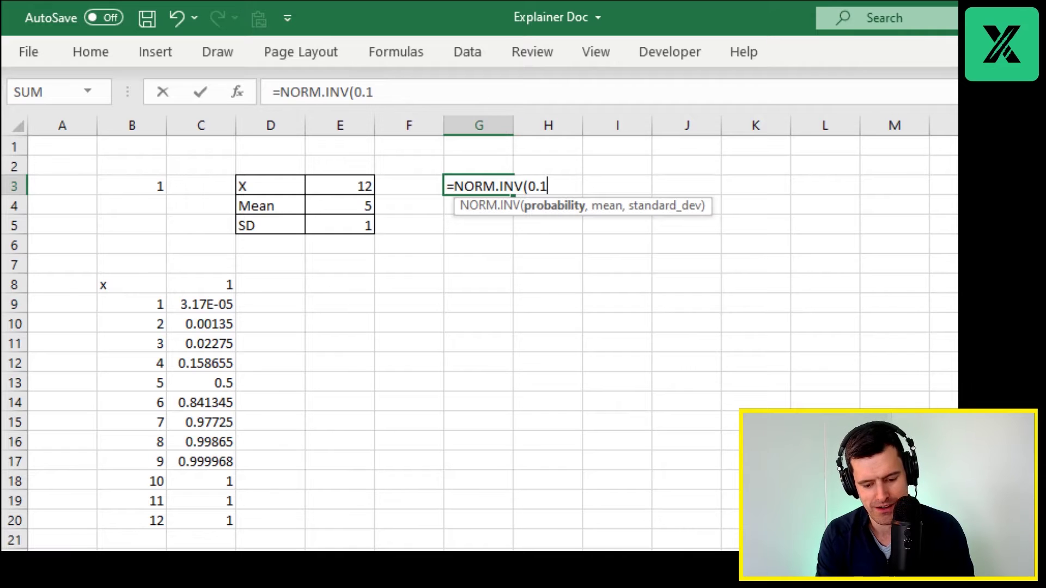
pyautogui.write('58655,')
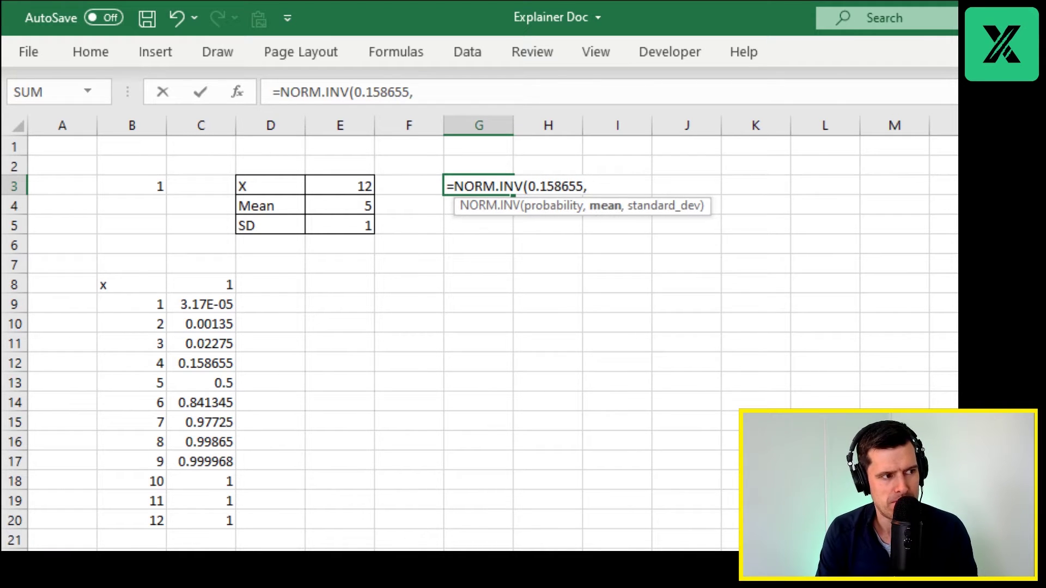
pyautogui.press('Left')
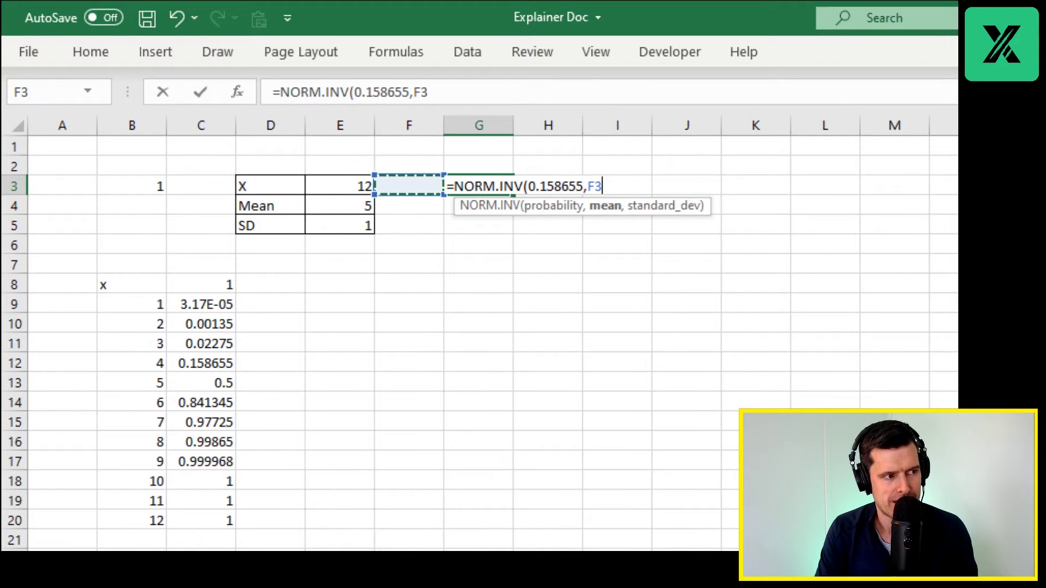
pyautogui.press('Left')
pyautogui.press('Down')
pyautogui.write(',')
pyautogui.press('Down')
pyautogui.press('Down')
pyautogui.press('Left')
pyautogui.press('Left')
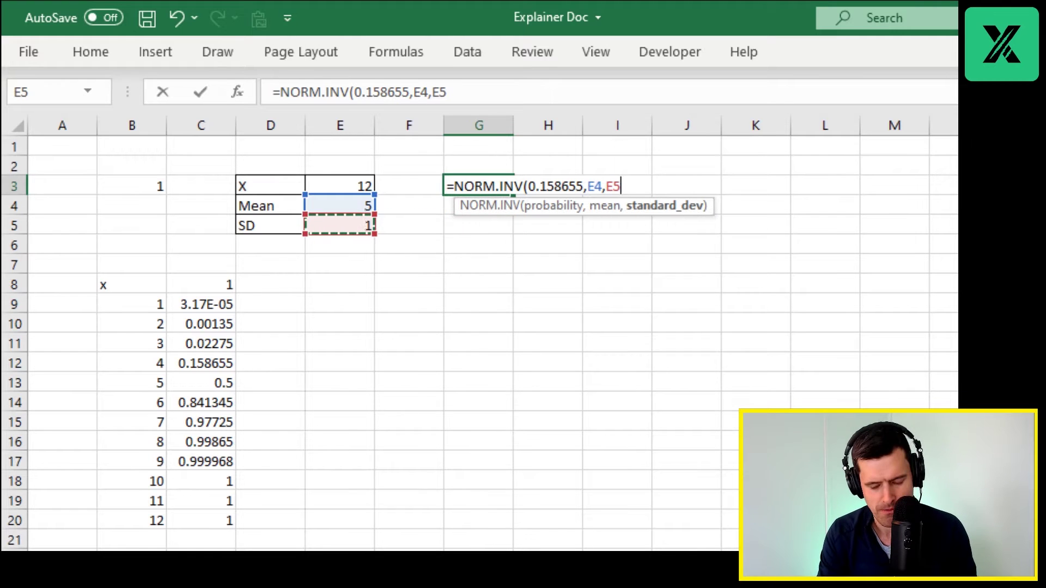
pyautogui.write(')')
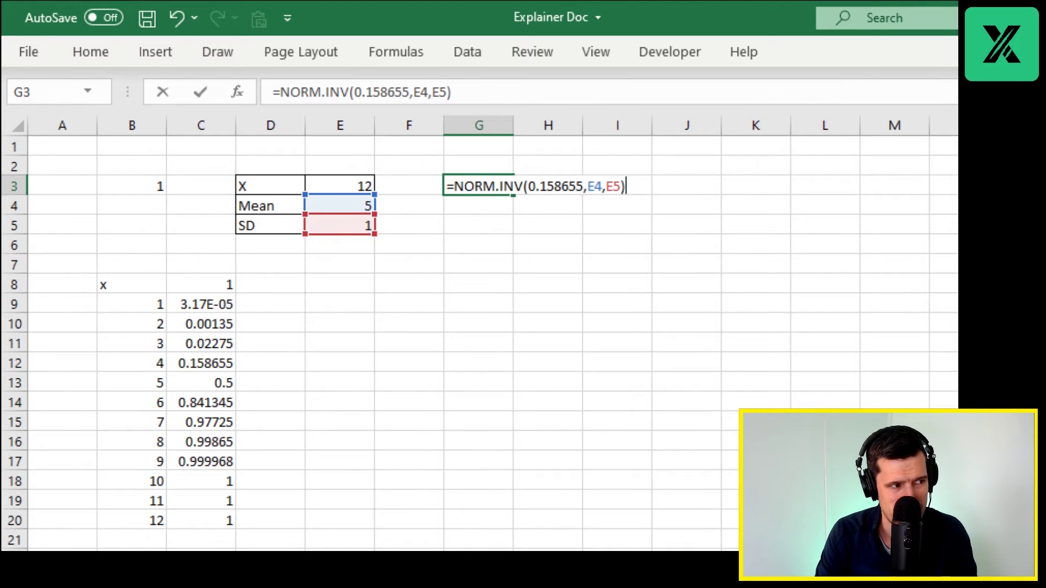
pyautogui.press('Return')
pyautogui.press('Up')
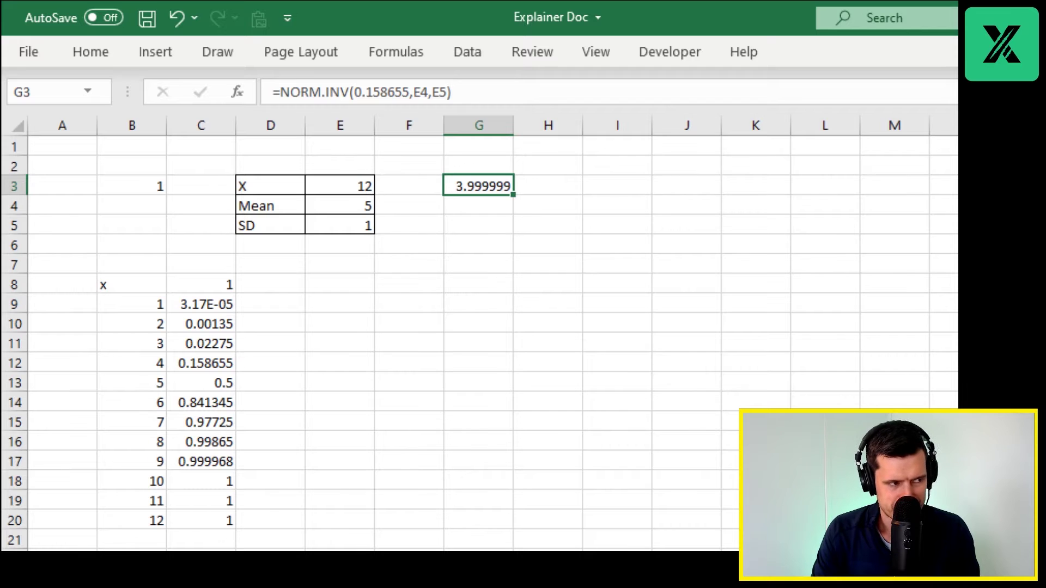
pyautogui.click(119, 365)
pyautogui.hotkey('shift', 'Right')
pyautogui.press('Left')
pyautogui.press('Right')
pyautogui.press('Right')
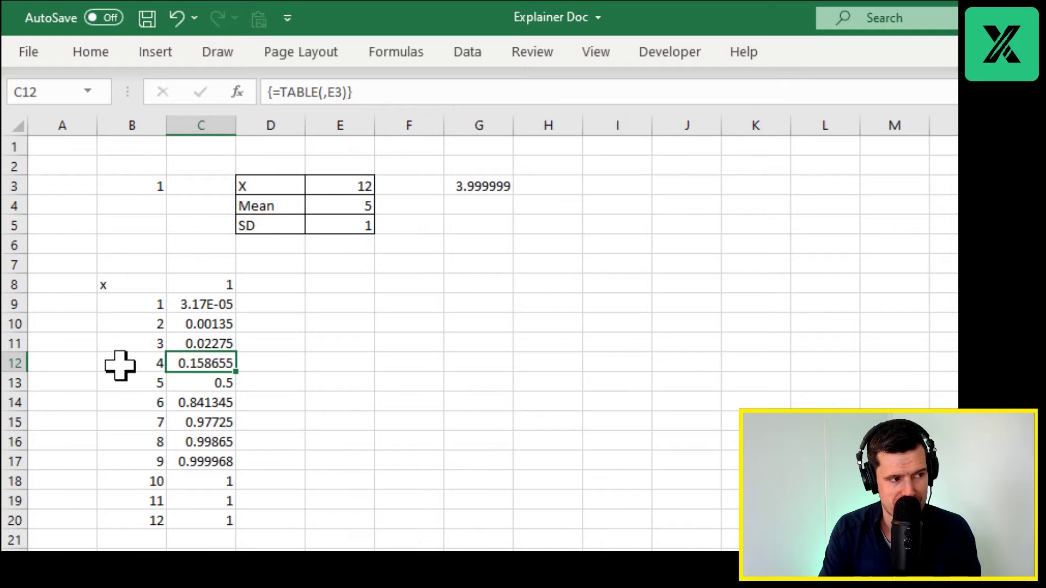
pyautogui.press('Up')
pyautogui.press('Up')
pyautogui.press('Up')
pyautogui.press('Up')
pyautogui.press('Up')
pyautogui.press('Up')
pyautogui.press('Up')
pyautogui.press('Up')
pyautogui.press('Right')
pyautogui.press('Right')
pyautogui.press('Right')
pyautogui.press('Right')
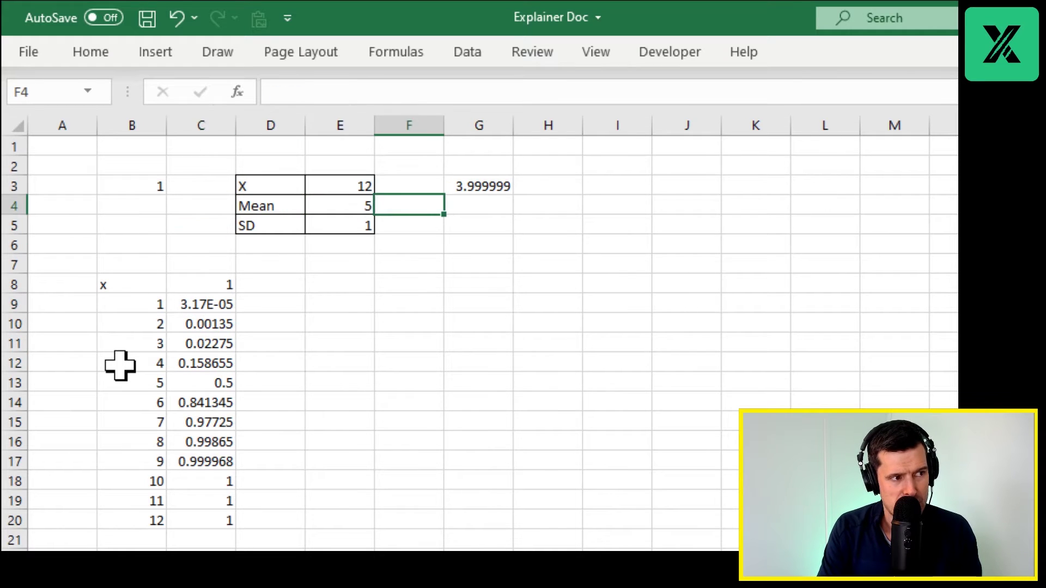
pyautogui.press('Up')
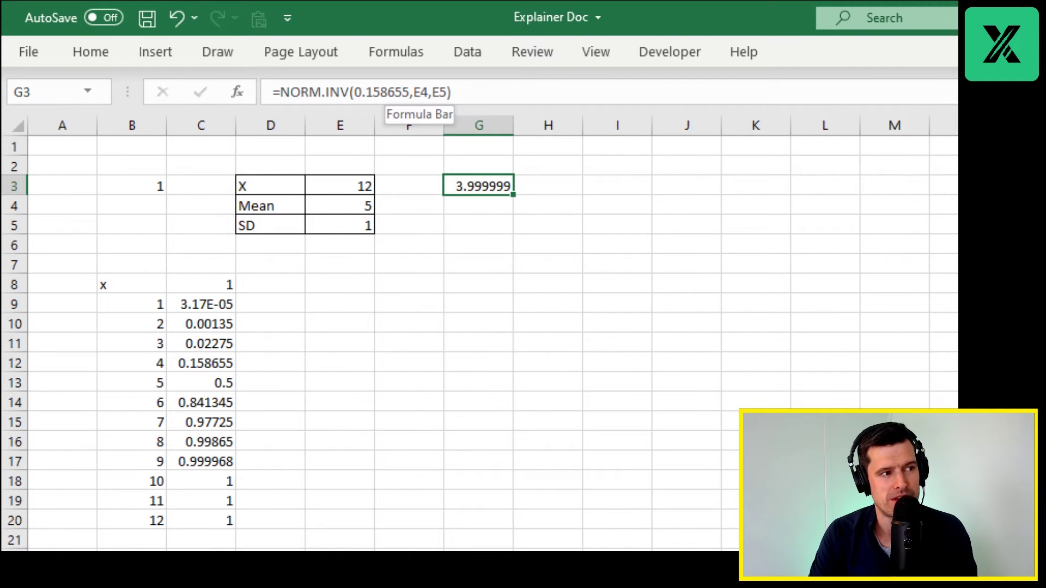
pyautogui.moveTo(410, 92); pyautogui.dragTo(355, 92)
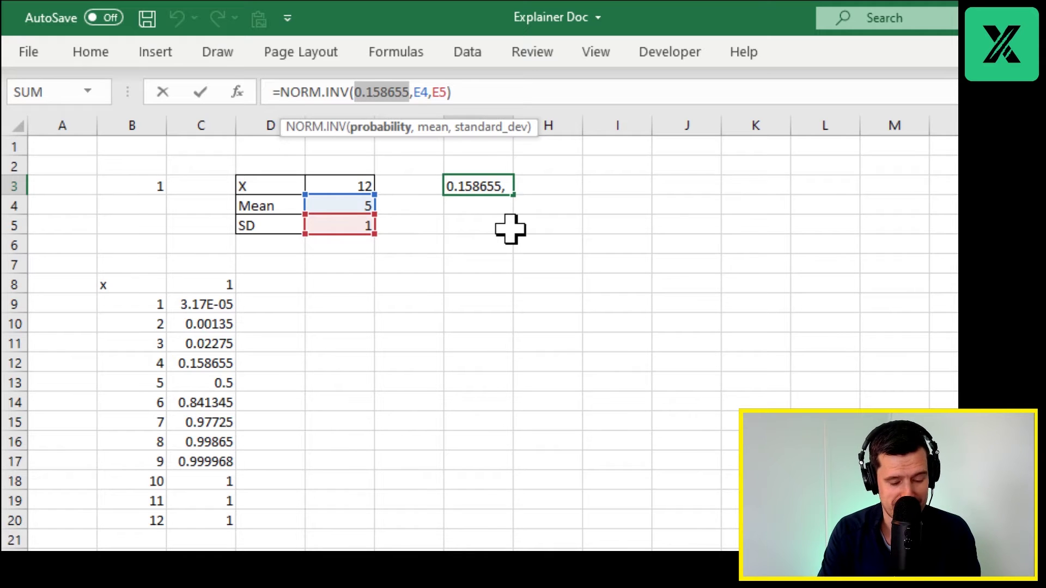
pyautogui.press('Return')
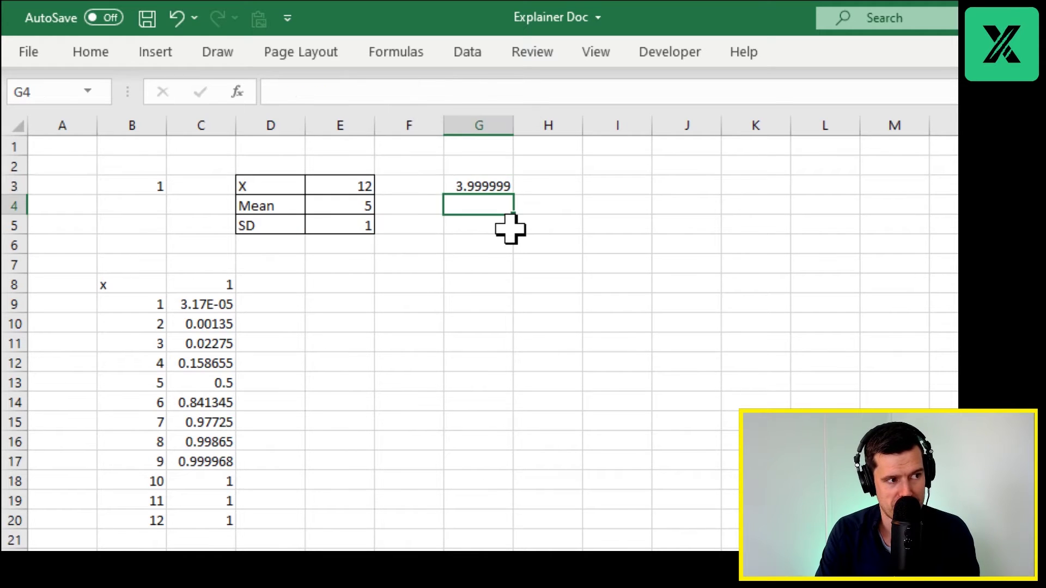
pyautogui.press('Up')
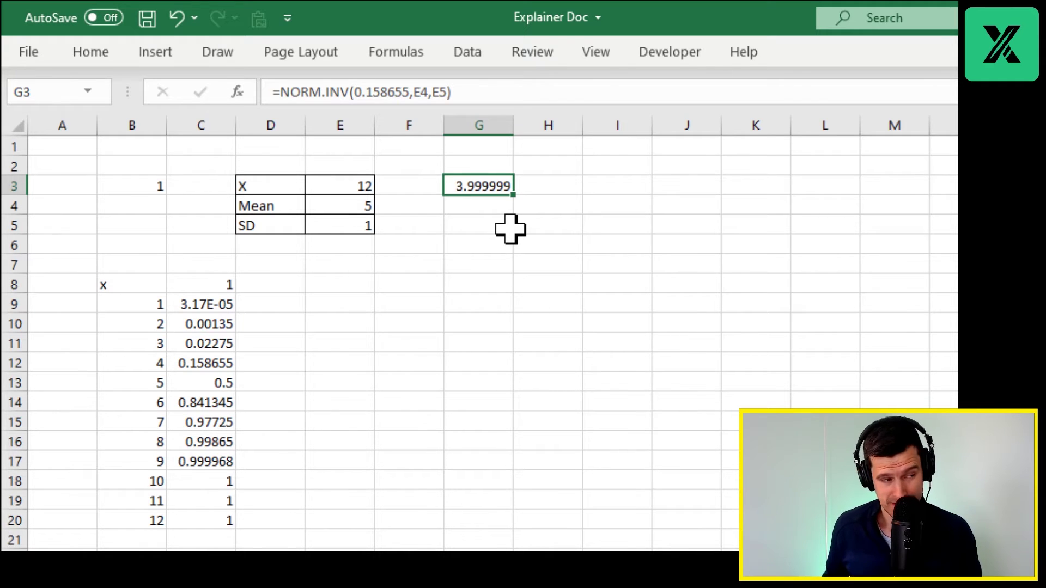
# Replace the fixed 0.158655 probability in G3 with RAND() and recalculate.
pyautogui.click(374, 93)
pyautogui.press('BackSpace')
pyautogui.press('BackSpace')
pyautogui.press('BackSpace')
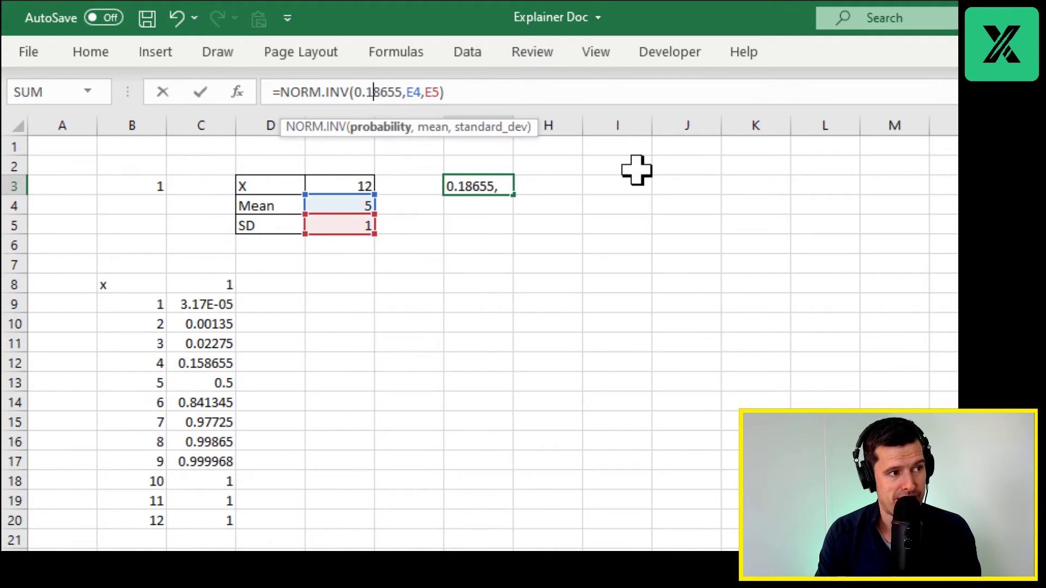
pyautogui.press('BackSpace')
pyautogui.press('Delete')
pyautogui.press('Delete')
pyautogui.press('Delete')
pyautogui.press('Delete')
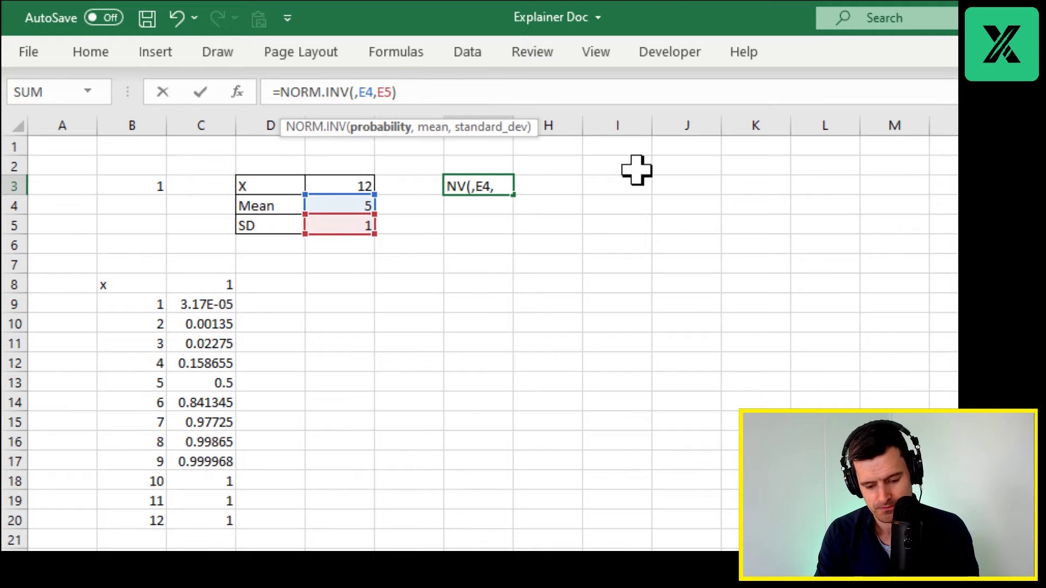
pyautogui.write('rand()')
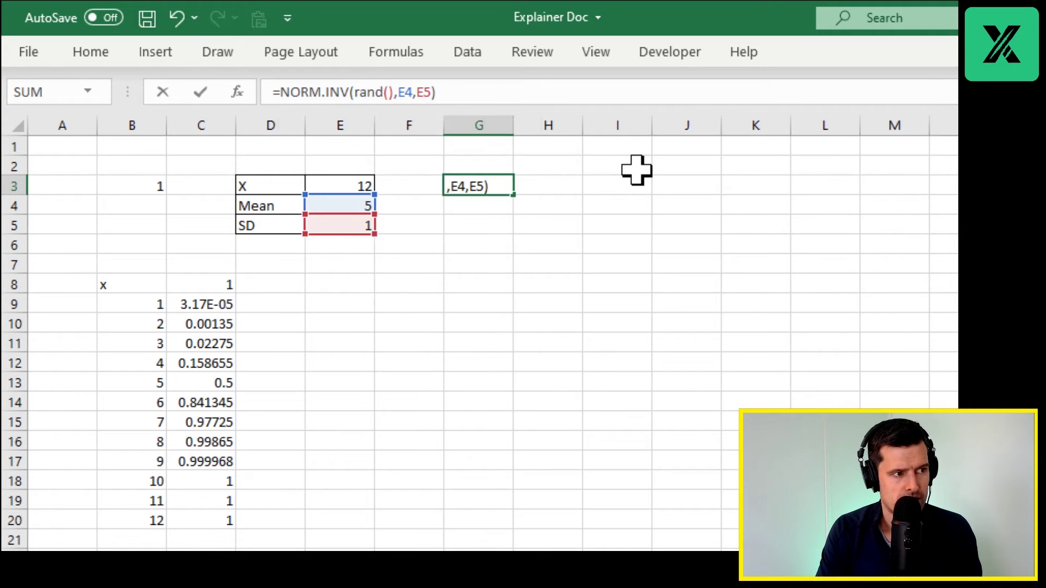
pyautogui.press('Return')
pyautogui.press('Up')
pyautogui.press('F9')
pyautogui.press('F9')
pyautogui.press('F9')
pyautogui.press('F9')
pyautogui.press('F9')
pyautogui.press('F9')
pyautogui.press('F9')
pyautogui.press('F9')
pyautogui.press('F9')
pyautogui.press('F9')
pyautogui.press('F9')
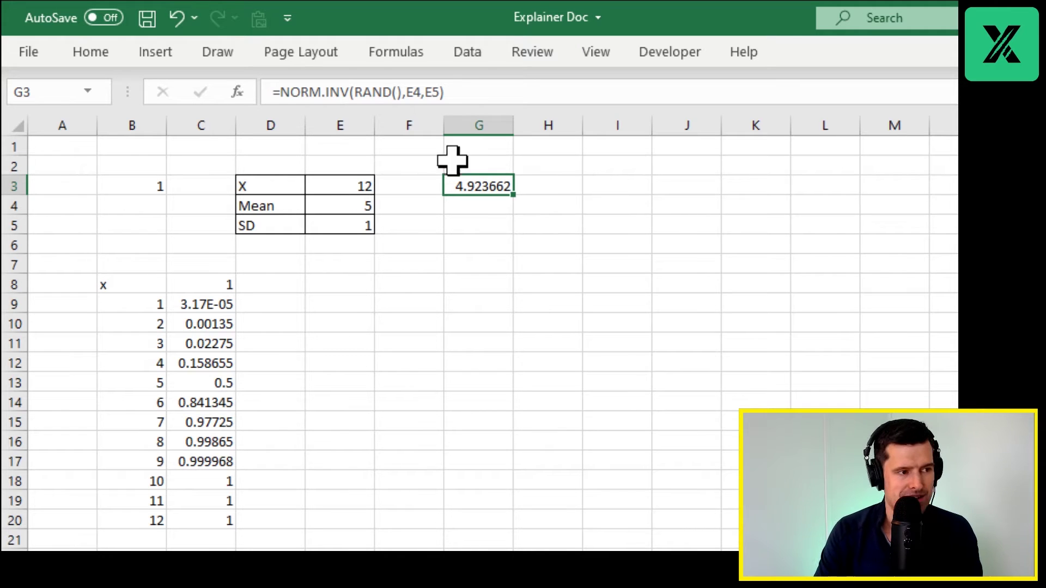
# Copy the random formula down column G to around row 700.
pyautogui.moveTo(512, 196); pyautogui.dragTo(490, 552)
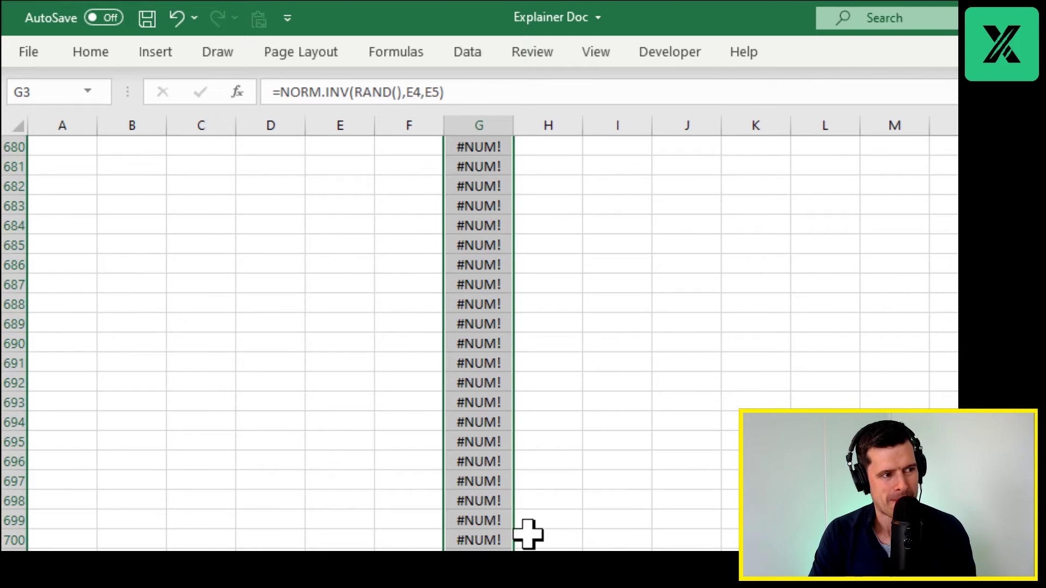
pyautogui.click(485, 520)
pyautogui.hotkey('ctrl', 'Up')
pyautogui.hotkey('ctrl', 'Up')
pyautogui.hotkey('ctrl', 'Down')
# Make the G3 references absolute: =NORM.INV(RAND(),$E$4,$E$5).
pyautogui.click(414, 92)
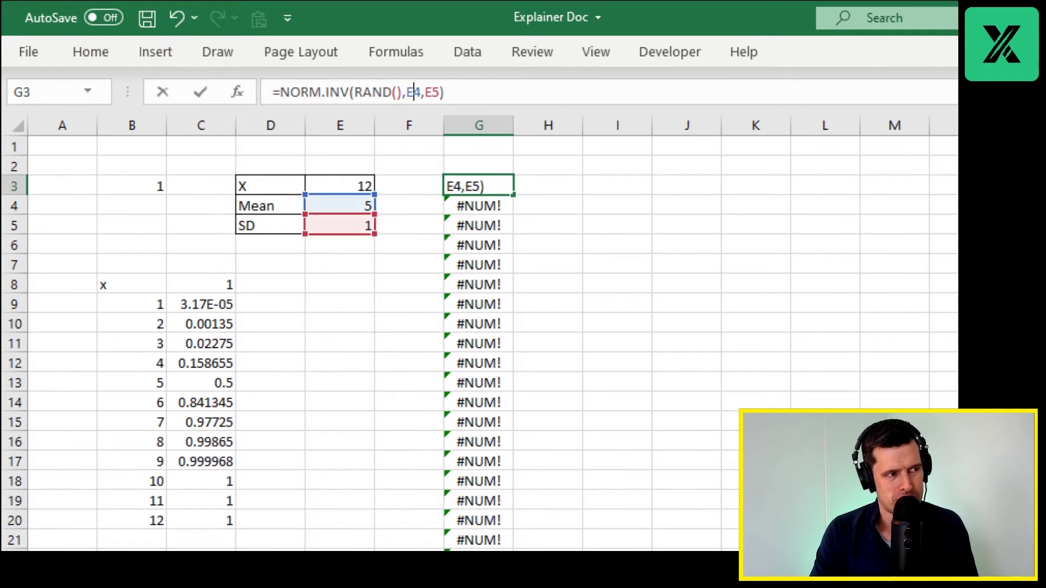
pyautogui.press('F4')
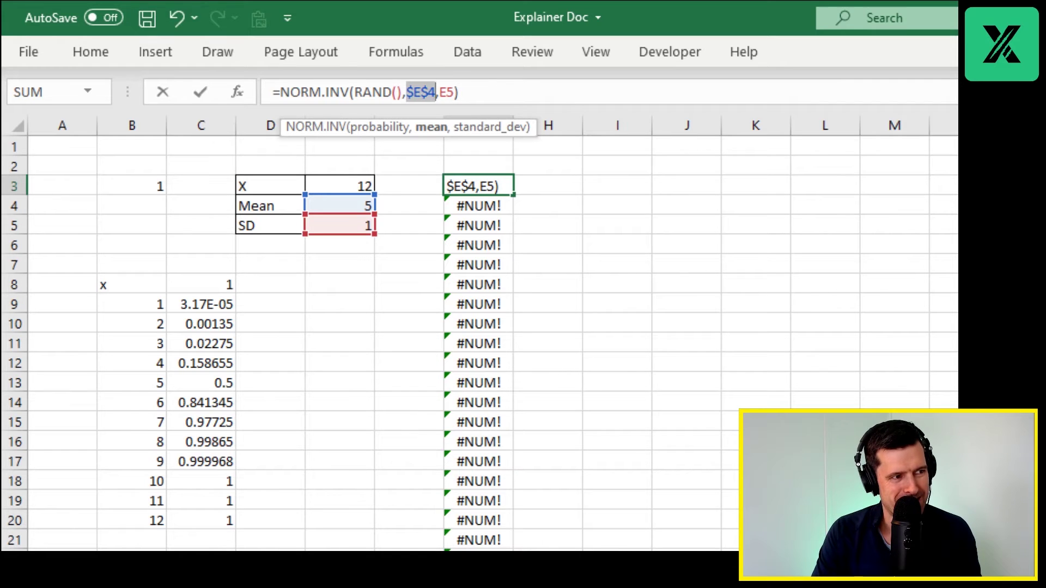
pyautogui.press('Right')
pyautogui.press('Right')
pyautogui.press('F4')
pyautogui.press('Return')
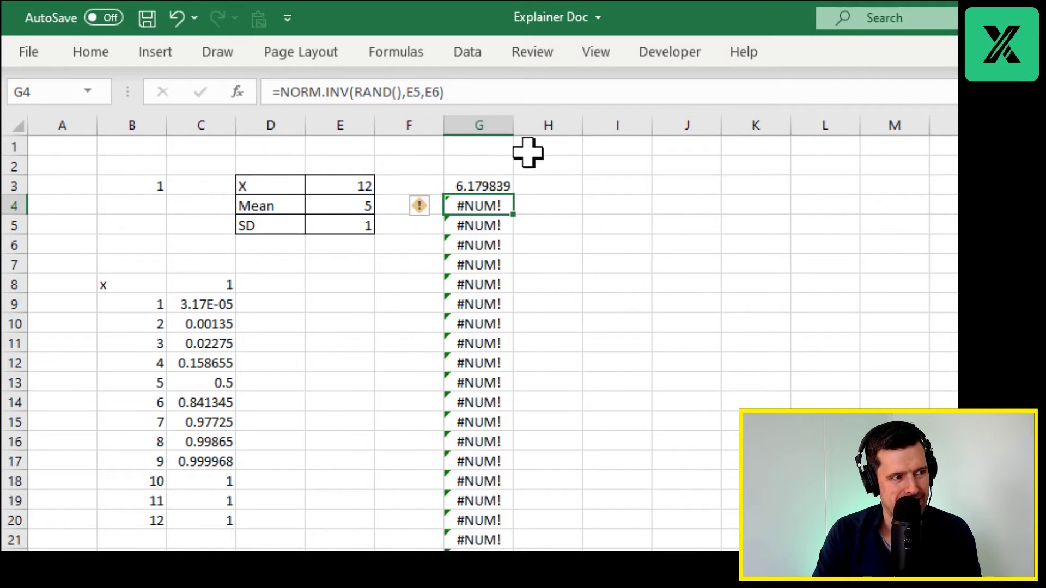
pyautogui.click(498, 184)
# Fill the corrected formula down column G to row 706 and check the samples.
pyautogui.doubleClick(513, 195)
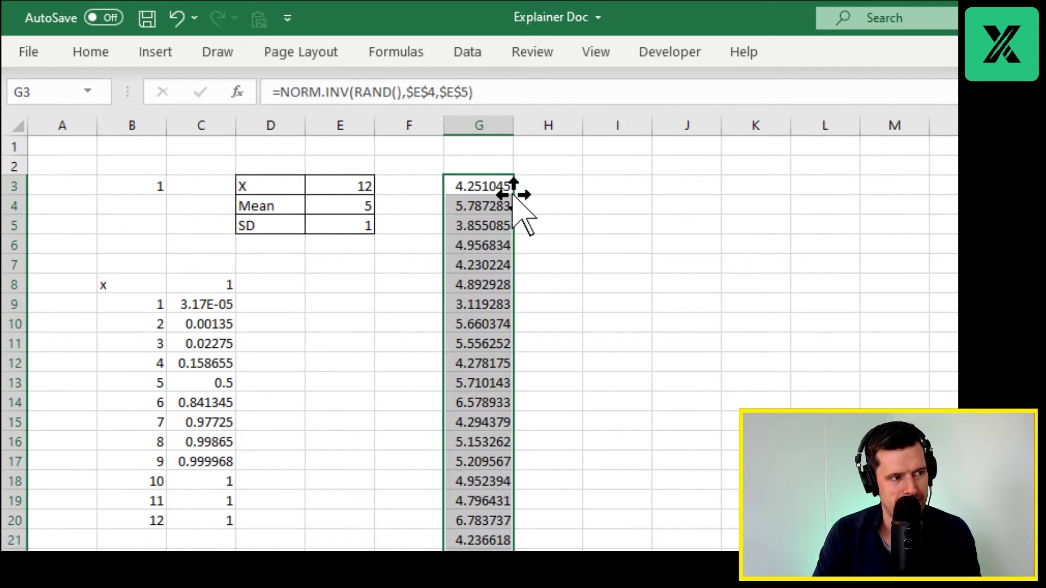
pyautogui.click(478, 298)
pyautogui.hotkey('ctrl', 'Down')
pyautogui.hotkey('ctrl', 'Up')
pyautogui.hotkey('ctrl', 'Up')
pyautogui.press('Down')
pyautogui.press('Down')
pyautogui.press('Down')
pyautogui.press('Down')
pyautogui.press('Down')
pyautogui.press('Down')
pyautogui.press('Down')
pyautogui.press('Down')
pyautogui.press('Down')
pyautogui.press('Up')
pyautogui.press('Up')
pyautogui.press('Up')
pyautogui.press('Up')
pyautogui.press('Up')
pyautogui.press('Up')
pyautogui.press('Up')
# Copy the x values 1 to 10 from B9:B18, ending on cell J3.
pyautogui.press('Right')
pyautogui.press('Right')
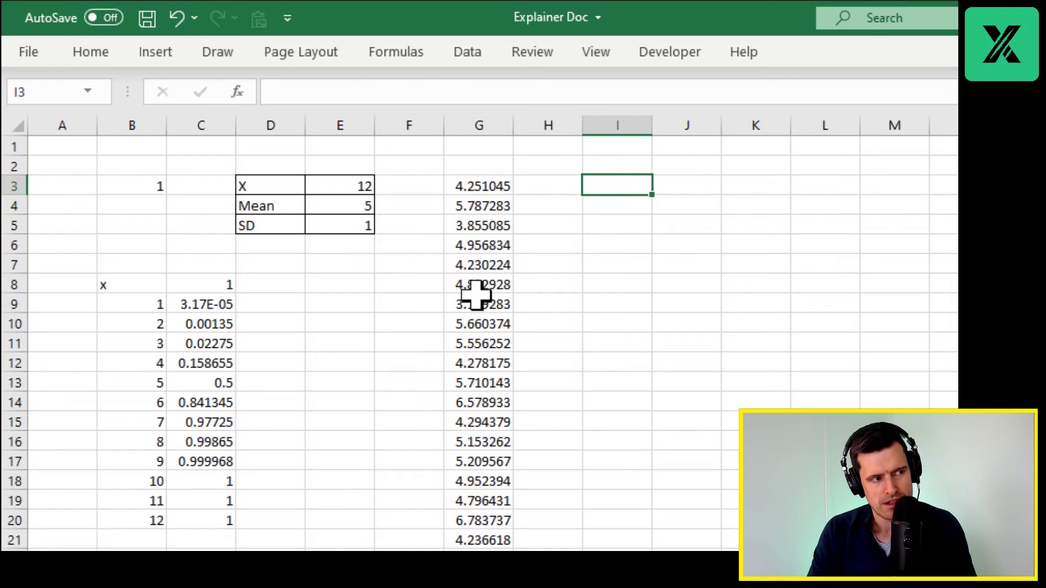
pyautogui.press('Left')
pyautogui.press('Left')
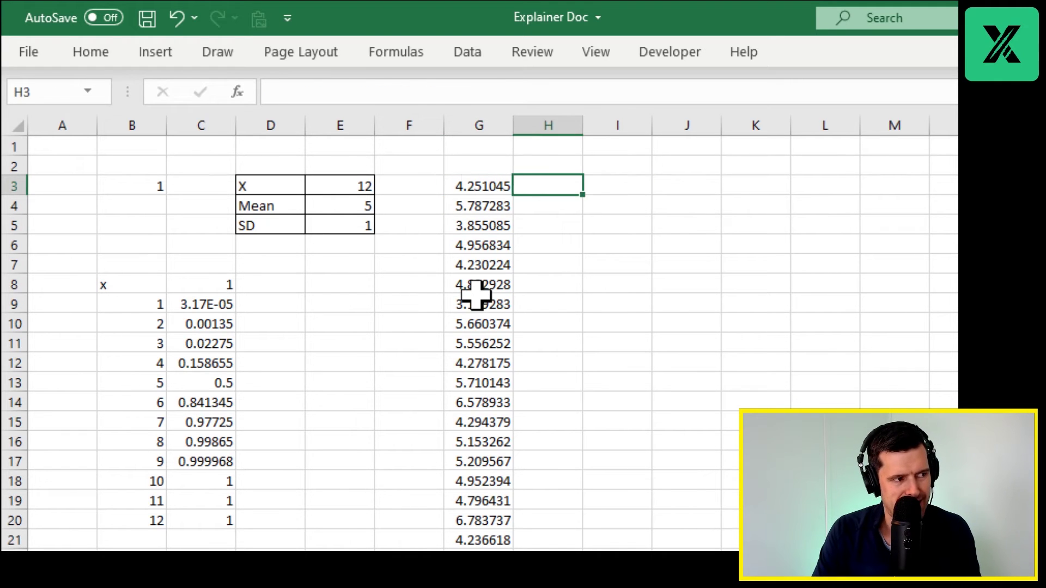
pyautogui.press('Left')
pyautogui.press('Left')
pyautogui.press('Left')
pyautogui.press('Left')
pyautogui.press('Left')
pyautogui.press('Down')
pyautogui.press('Down')
pyautogui.press('Down')
pyautogui.press('Down')
pyautogui.press('Down')
pyautogui.press('Down')
pyautogui.hotkey('shift', 'Down')
pyautogui.hotkey('shift', 'Down')
pyautogui.hotkey('shift', 'Down')
pyautogui.hotkey('shift', 'Down')
pyautogui.hotkey('shift', 'Down')
pyautogui.hotkey('shift', 'Down')
pyautogui.hotkey('shift', 'Down')
pyautogui.hotkey('shift', 'Down')
pyautogui.hotkey('shift', 'Down')
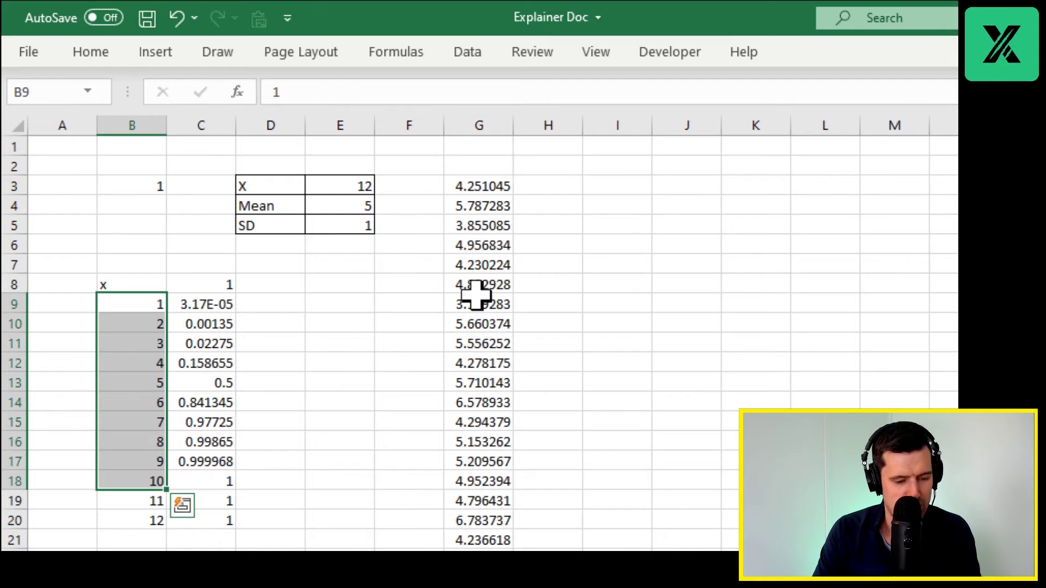
pyautogui.hotkey('ctrl', 'c')
pyautogui.press('Right')
pyautogui.press('Right')
pyautogui.press('Right')
pyautogui.press('Right')
pyautogui.press('Right')
pyautogui.press('Right')
pyautogui.press('Right')
pyautogui.press('Right')
pyautogui.press('Right')
pyautogui.press('Right')
pyautogui.press('Right')
pyautogui.press('Right')
pyautogui.press('Up')
pyautogui.press('Up')
pyautogui.press('Up')
pyautogui.press('Up')
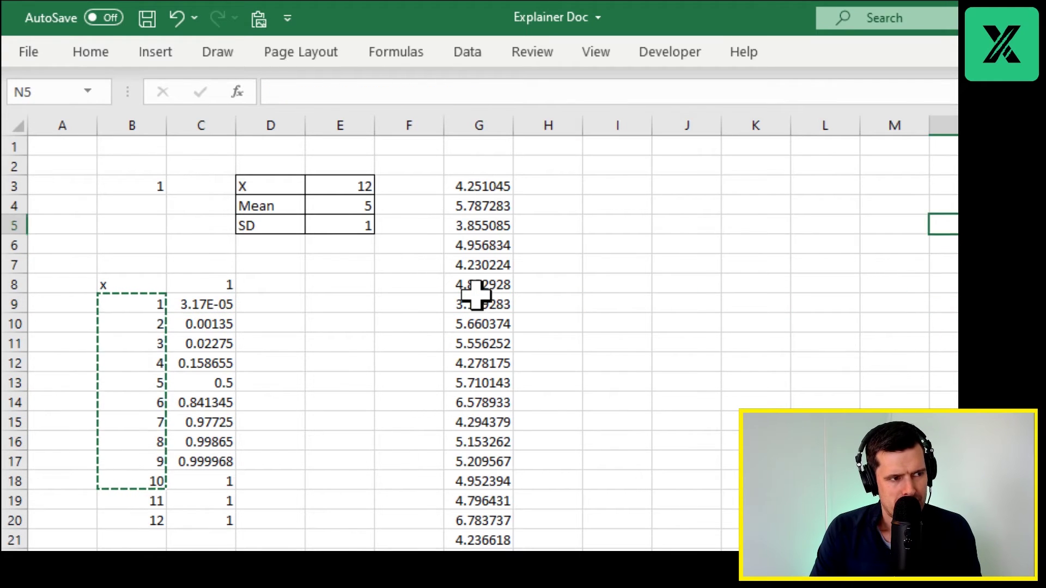
pyautogui.press('Up')
pyautogui.press('Up')
pyautogui.press('Left')
pyautogui.press('Left')
pyautogui.press('Left')
pyautogui.press('Left')
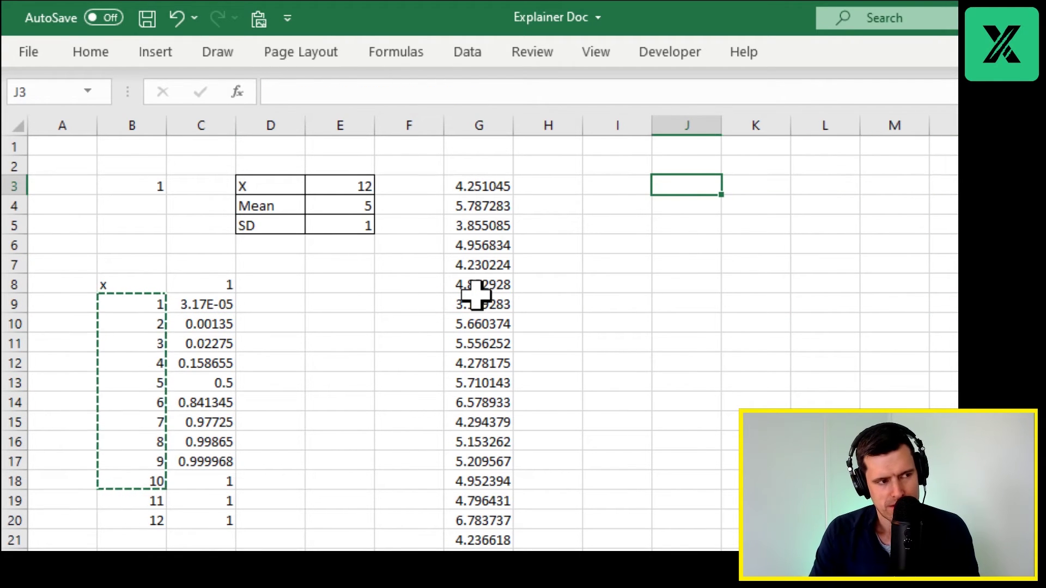
# Paste 1–10 into J3:J12 and fill =ROUND(G3,0) down column H.
pyautogui.hotkey('ctrl', 'v')
pyautogui.press('Escape')
pyautogui.press('Left')
pyautogui.press('Left')
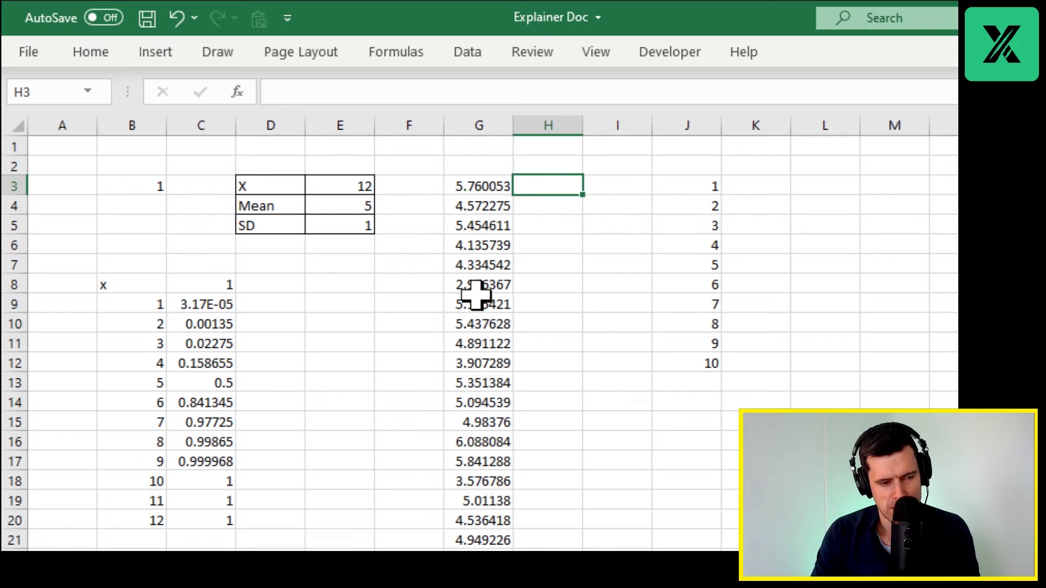
pyautogui.write('=round(')
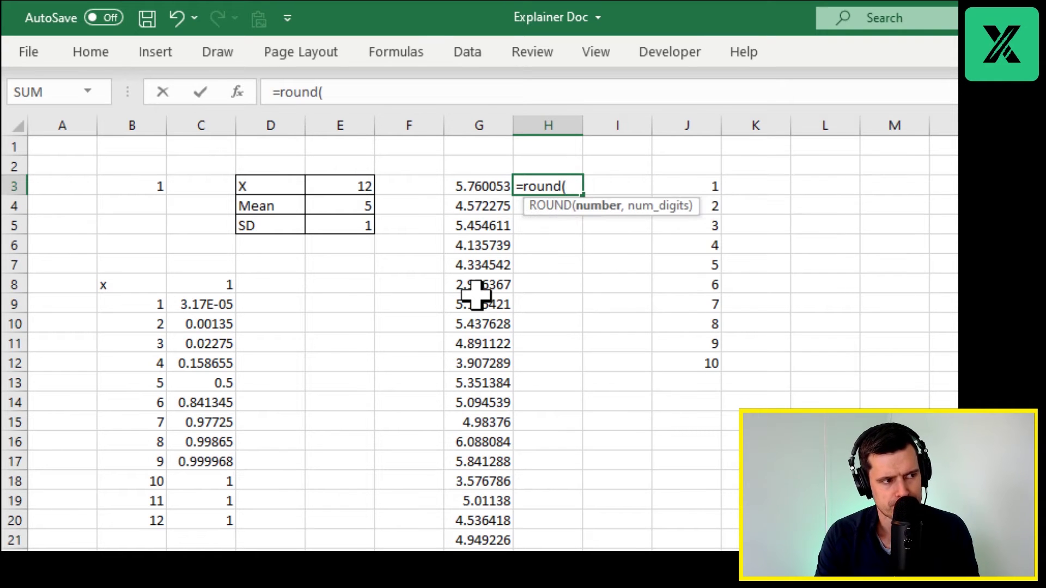
pyautogui.press('Left')
pyautogui.write(')')
pyautogui.press('BackSpace')
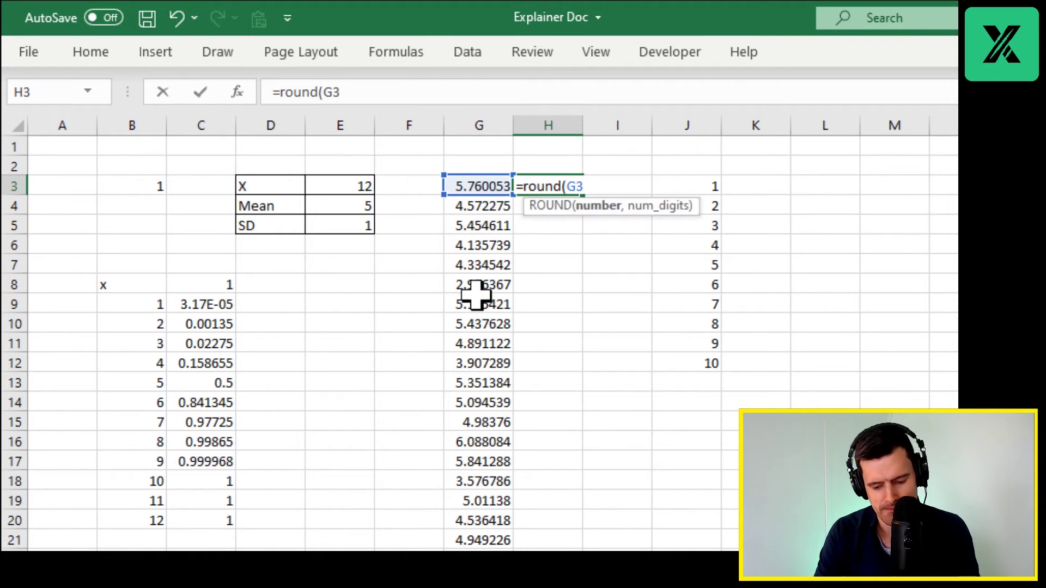
pyautogui.write(',0)')
pyautogui.hotkey('ctrl', 'Return')
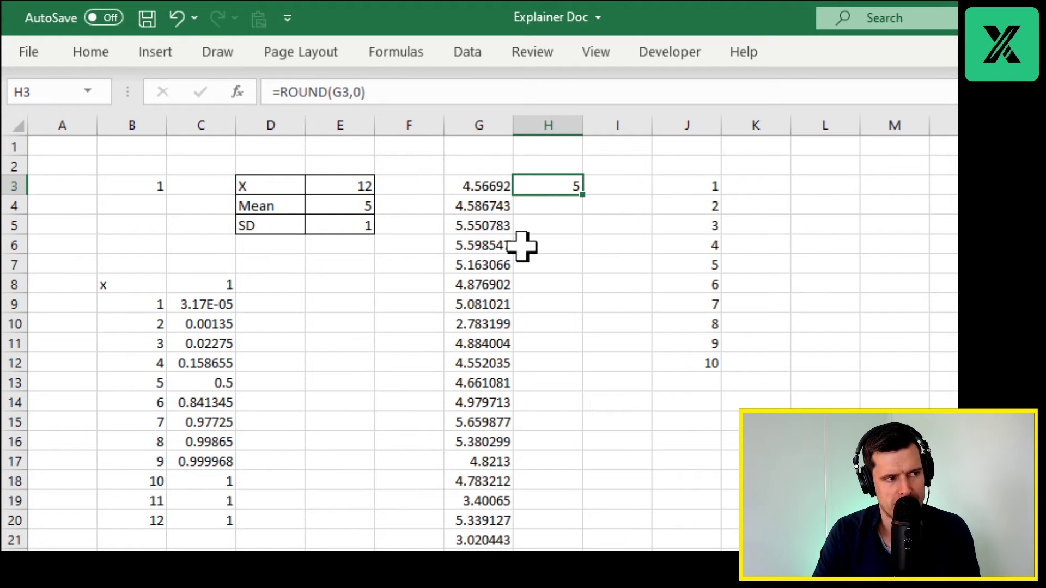
pyautogui.doubleClick(582, 194)
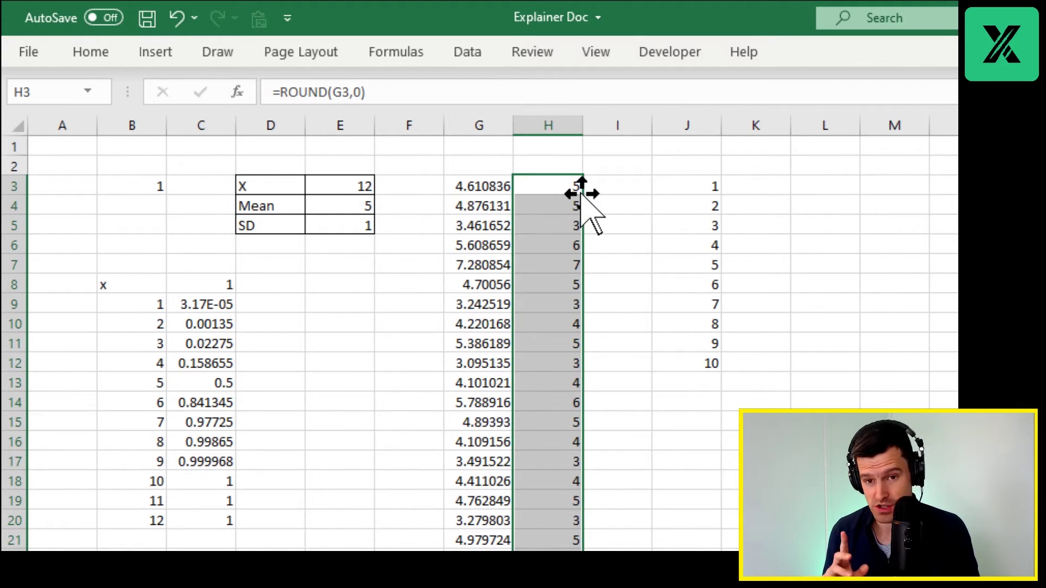
# Start a COUNTIF formula in K3 referencing the rounded values from H3.
pyautogui.click(774, 190)
pyautogui.write('=countif(')
pyautogui.press('Left')
pyautogui.press('Left')
pyautogui.press('Left')
# Complete =COUNTIF($H$3:$H$706,J3) in K3 and fill it down to K12.
pyautogui.hotkey('ctrl', 'shift', 'Down')
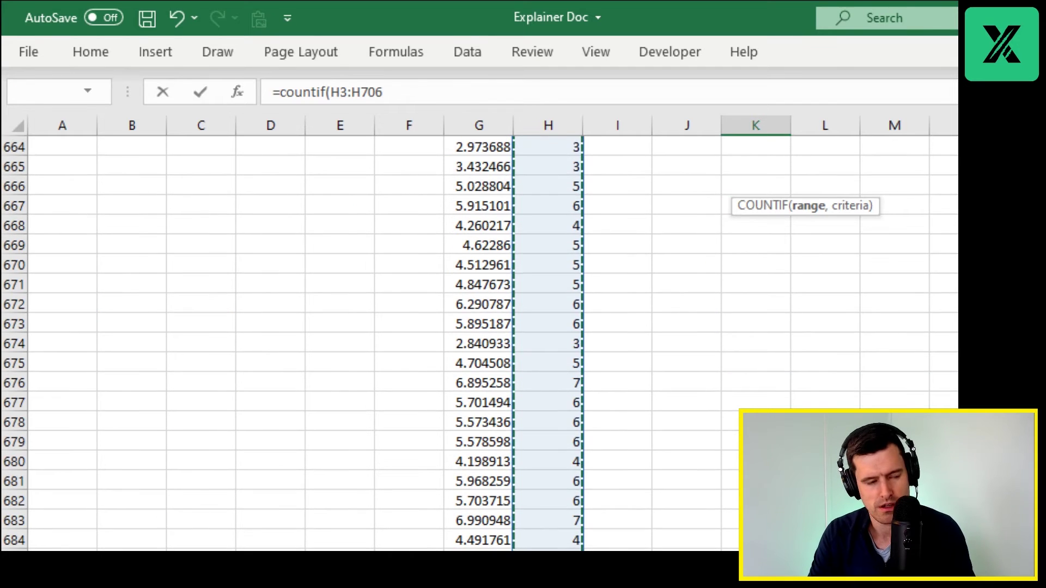
pyautogui.press('F4')
pyautogui.write(',')
pyautogui.press('Left')
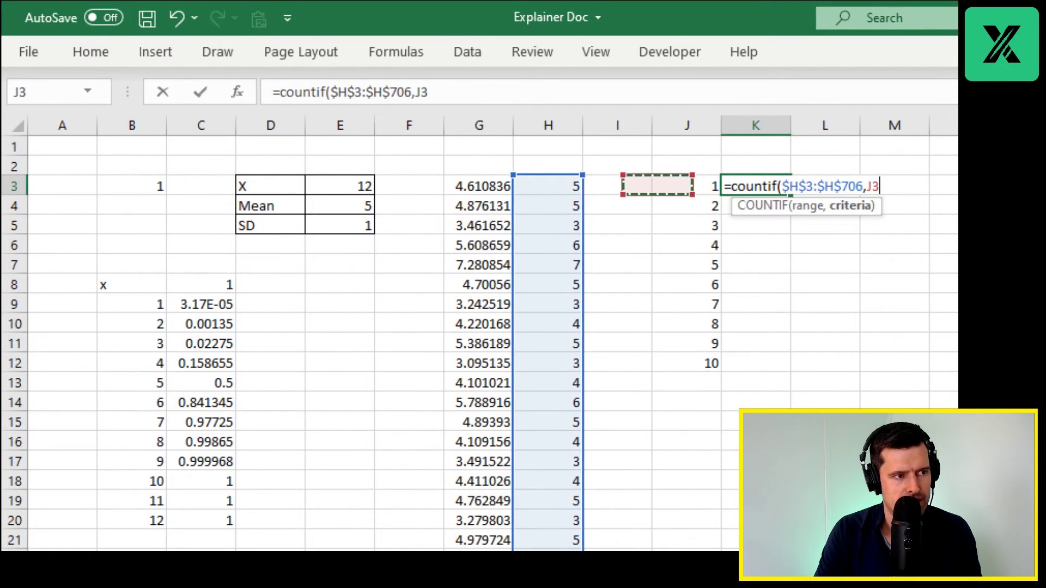
pyautogui.press('Return')
pyautogui.press('Up')
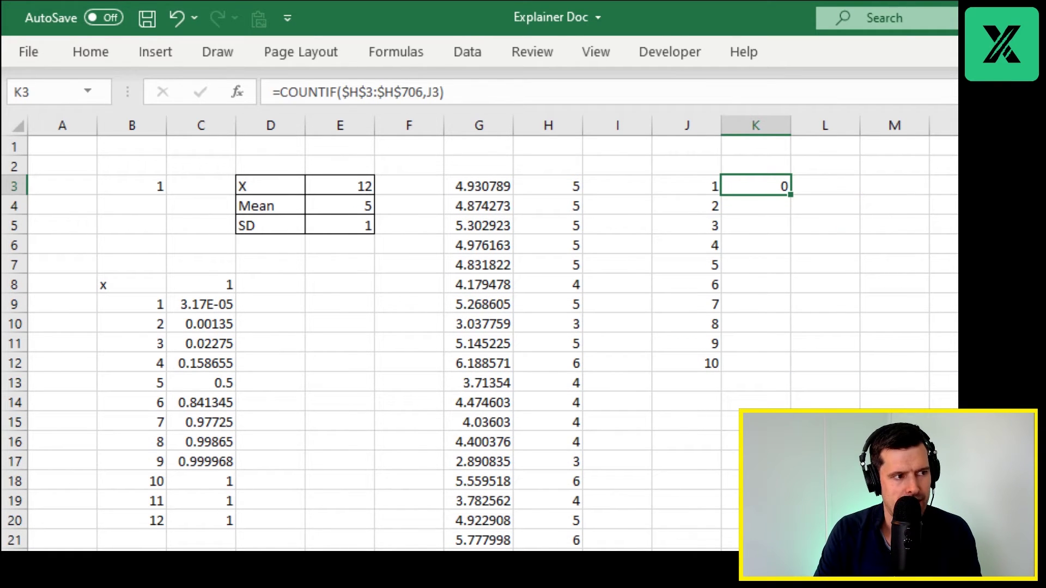
pyautogui.doubleClick(790, 193)
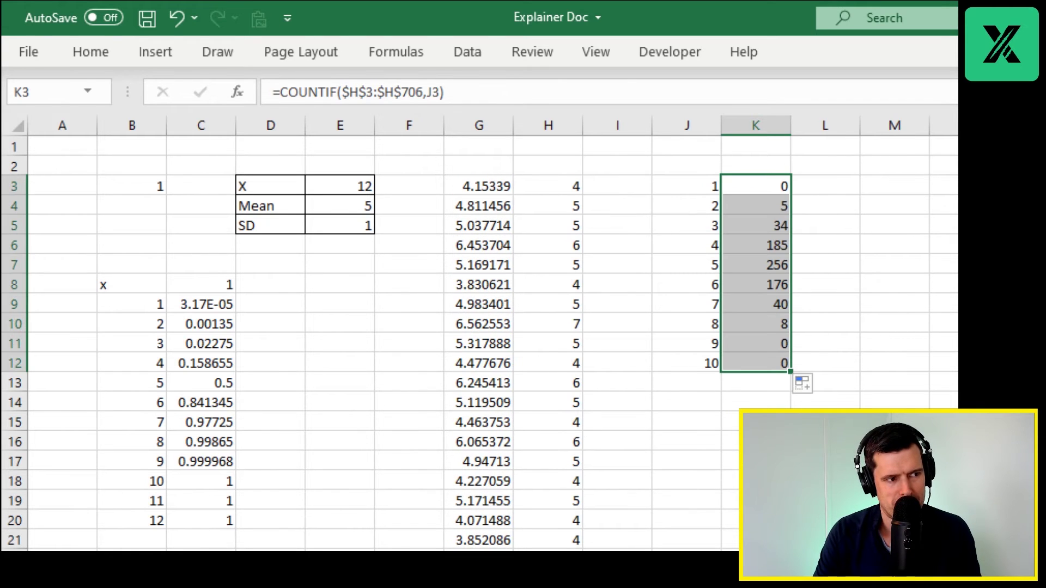
# Insert a clustered column chart from the J3:K12 values and counts.
pyautogui.moveTo(687, 186); pyautogui.dragTo(757, 363)
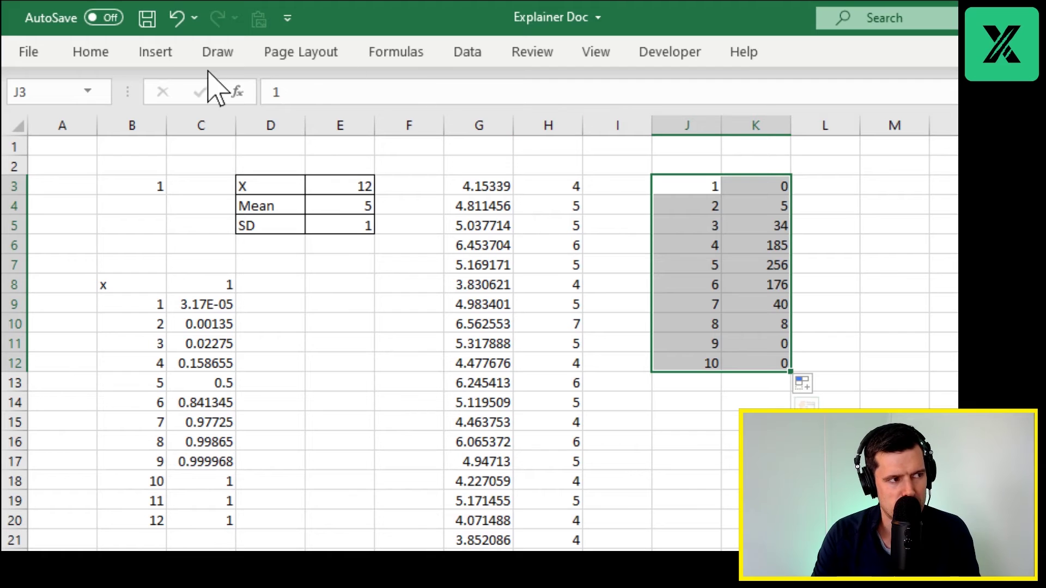
pyautogui.click(148, 61)
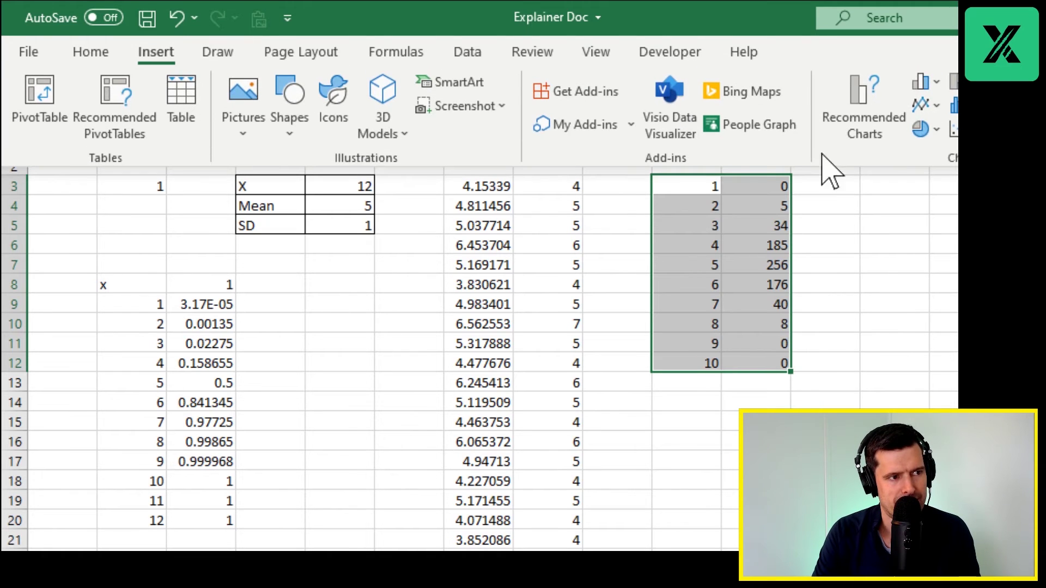
pyautogui.click(926, 82)
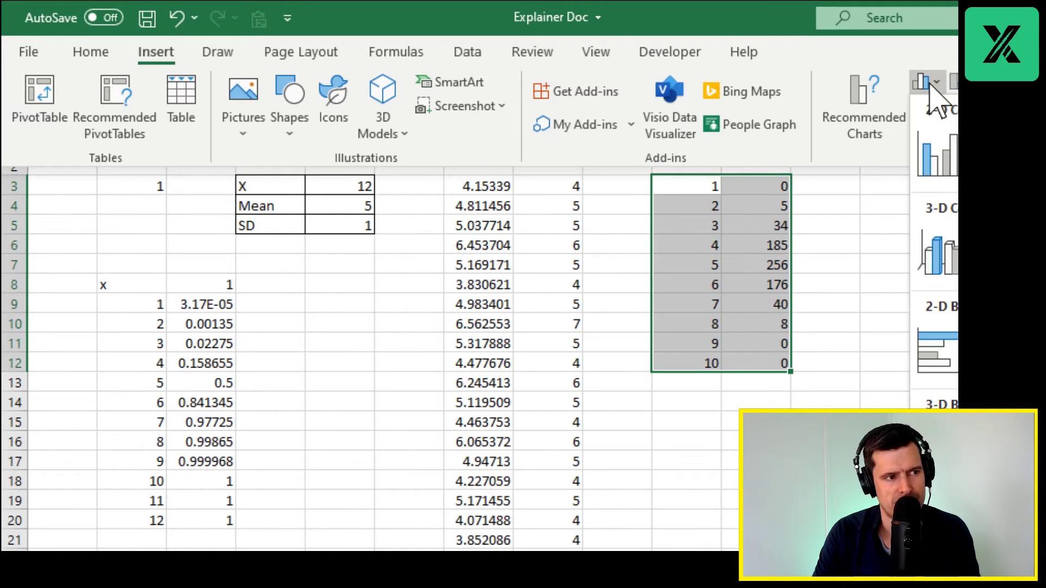
pyautogui.click(953, 166)
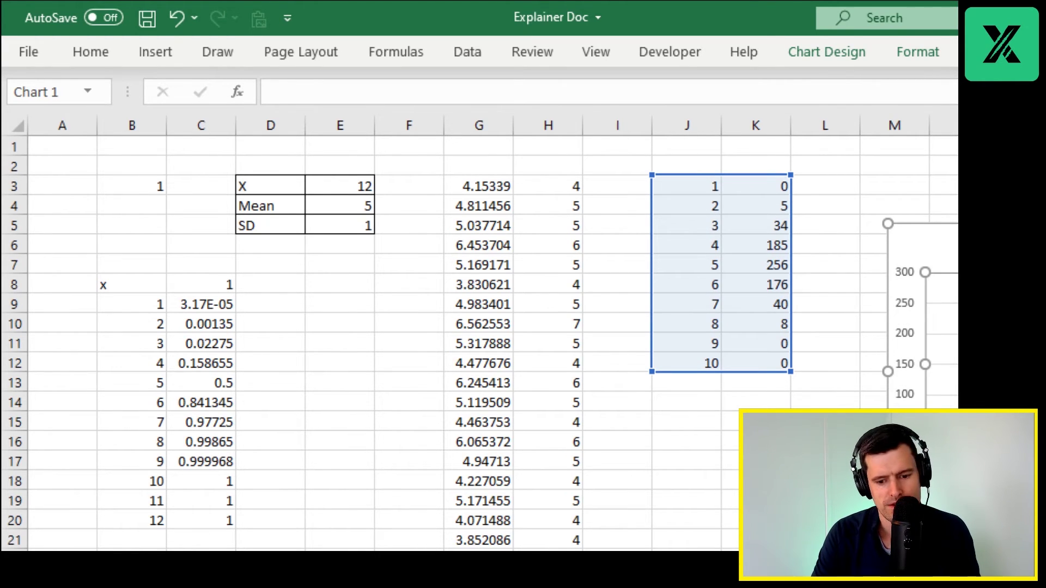
pyautogui.press('Escape')
pyautogui.hotkey('ctrl', 'c')
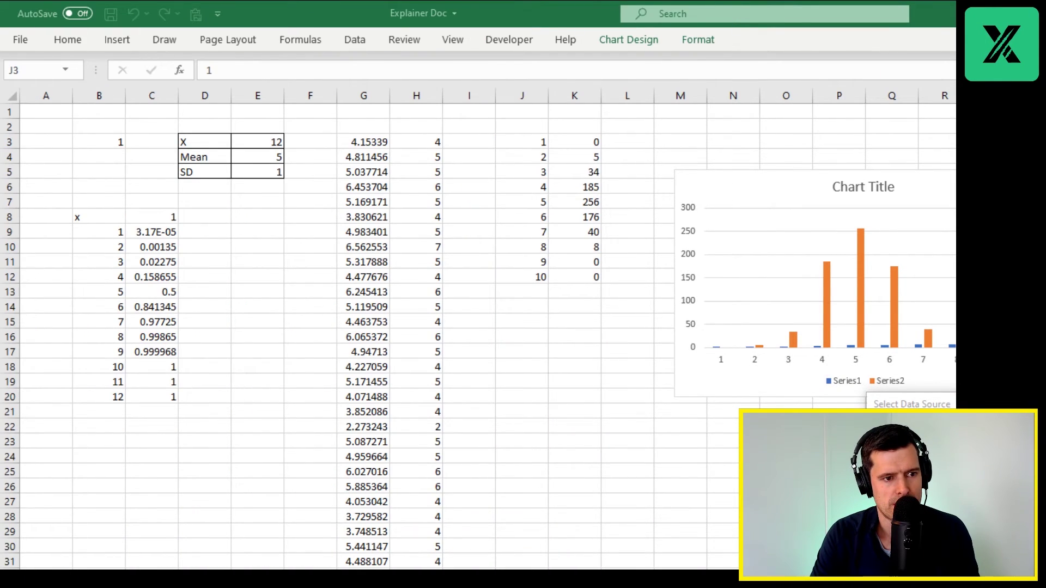
# Remove Series1 from the chart data and move the chart below the frequency table.
pyautogui.click(912, 404)
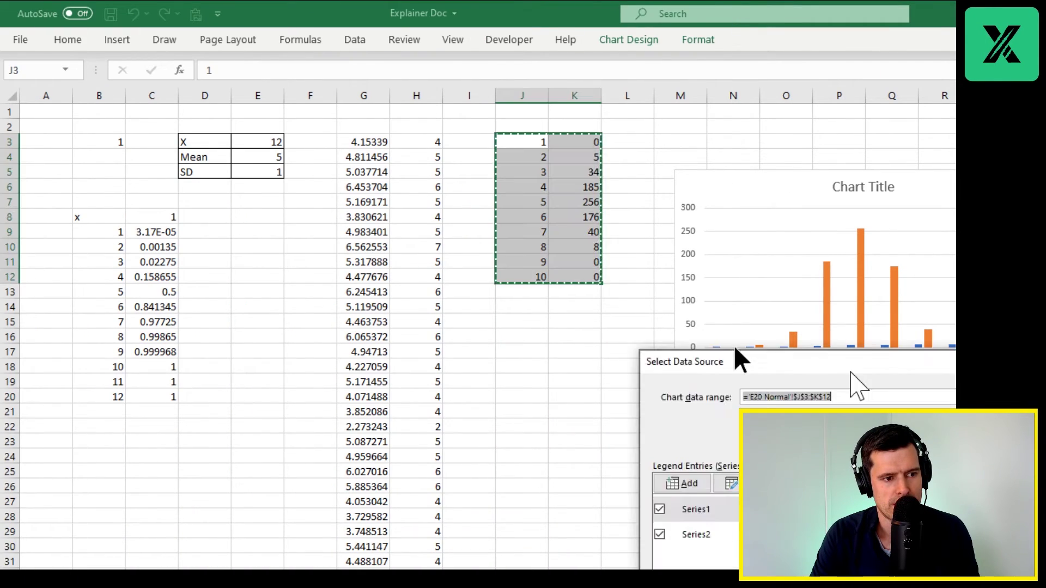
pyautogui.moveTo(735, 354); pyautogui.dragTo(473, 299)
pyautogui.click(397, 451)
pyautogui.press('Return')
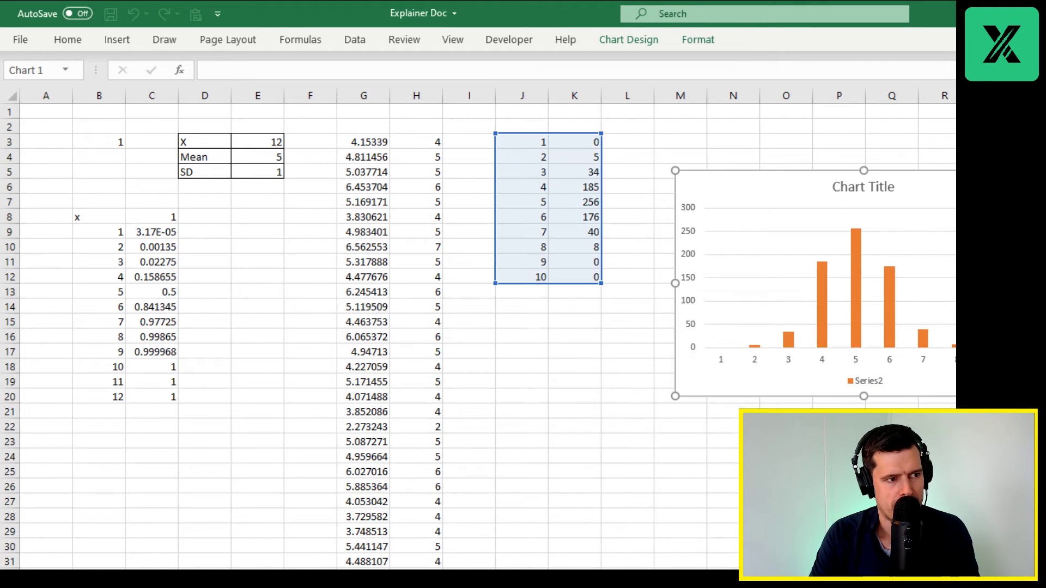
pyautogui.click(795, 279)
pyautogui.moveTo(935, 181); pyautogui.dragTo(755, 317)
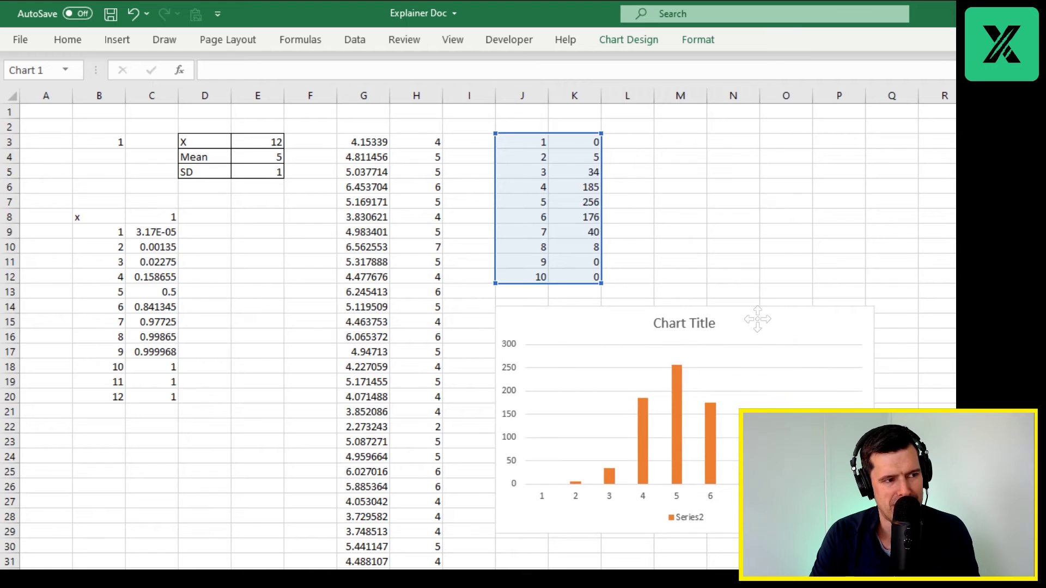
pyautogui.click(743, 230)
pyautogui.click(413, 138)
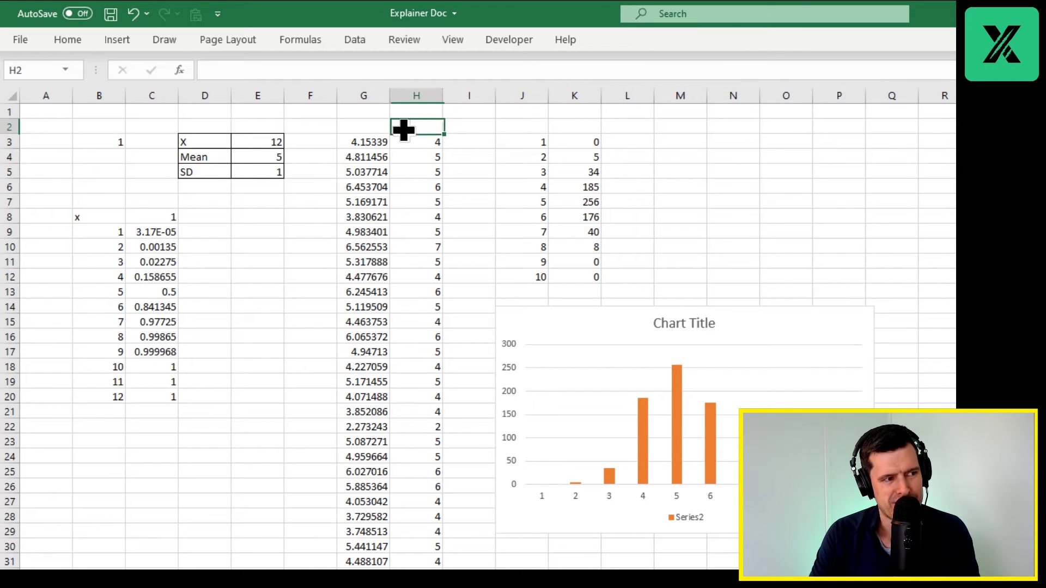
pyautogui.press('Left')
pyautogui.press('Right')
pyautogui.press('Left')
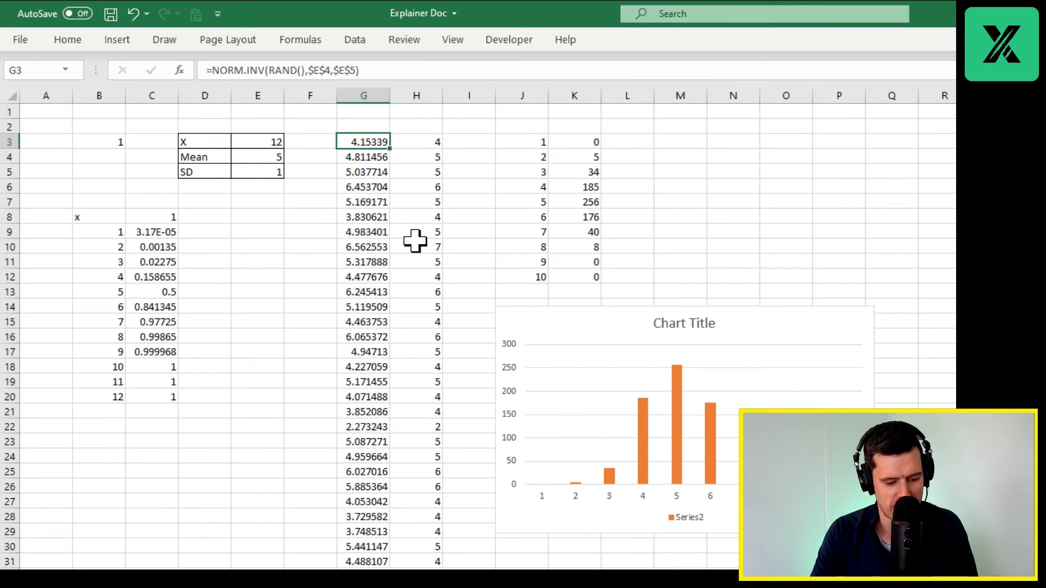
pyautogui.hotkey('ctrl', 'Down')
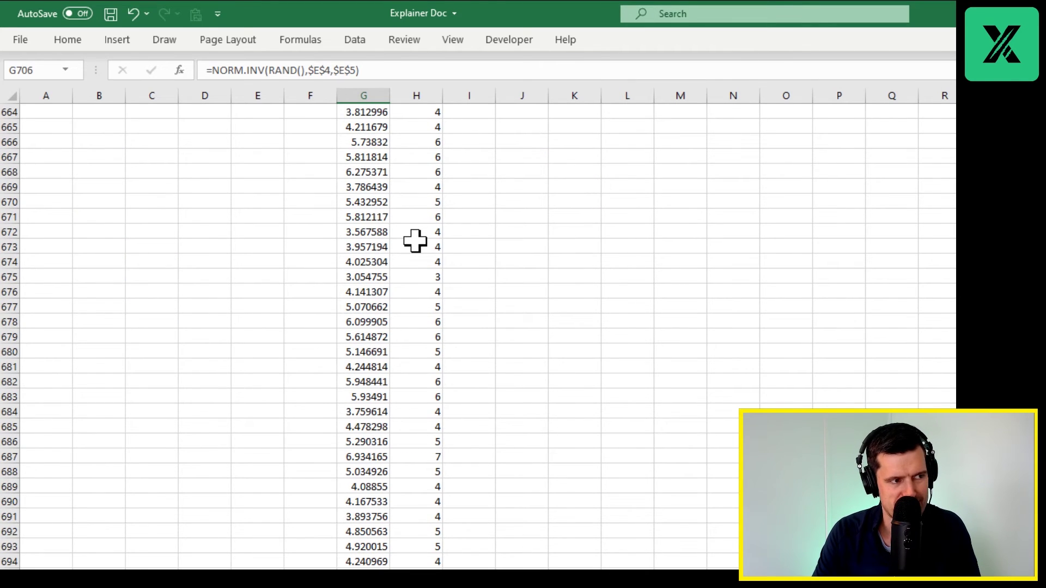
pyautogui.hotkey('ctrl', 'Up')
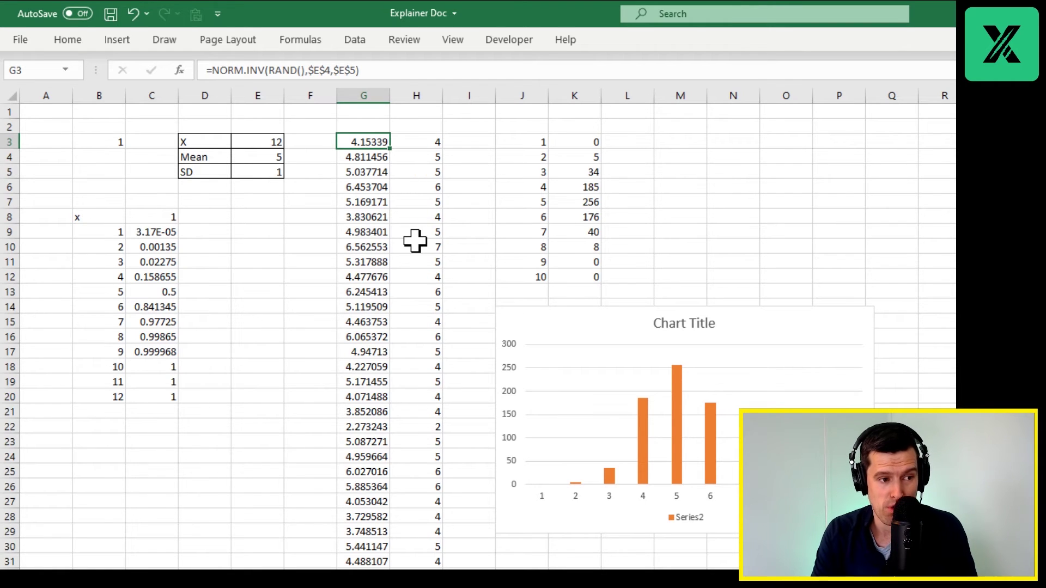
pyautogui.press('Right')
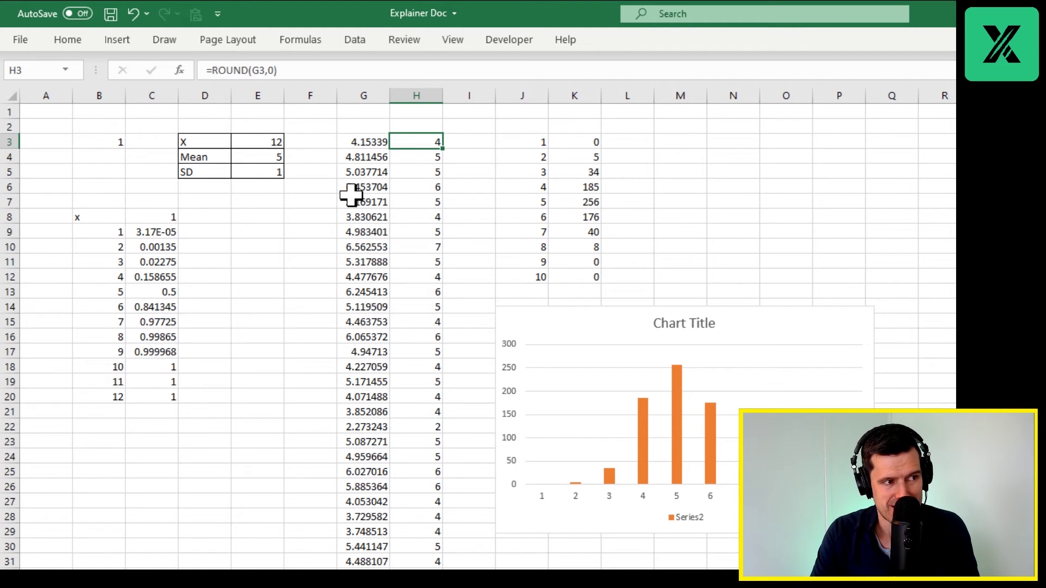
pyautogui.press('Down')
pyautogui.press('Down')
pyautogui.press('Down')
pyautogui.press('Down')
pyautogui.press('Down')
pyautogui.press('Down')
pyautogui.press('Down')
pyautogui.press('Down')
pyautogui.press('Down')
pyautogui.press('Down')
pyautogui.press('Down')
pyautogui.press('Down')
pyautogui.press('Down')
pyautogui.press('Down')
pyautogui.press('Down')
pyautogui.press('Down')
pyautogui.press('Down')
pyautogui.press('Down')
pyautogui.press('Down')
pyautogui.press('Down')
pyautogui.press('Down')
pyautogui.press('Left')
pyautogui.press('Up')
pyautogui.press('Up')
pyautogui.press('Up')
pyautogui.press('Up')
pyautogui.press('Up')
pyautogui.press('Up')
pyautogui.press('Up')
pyautogui.press('Up')
pyautogui.press('Up')
pyautogui.press('Up')
pyautogui.press('Up')
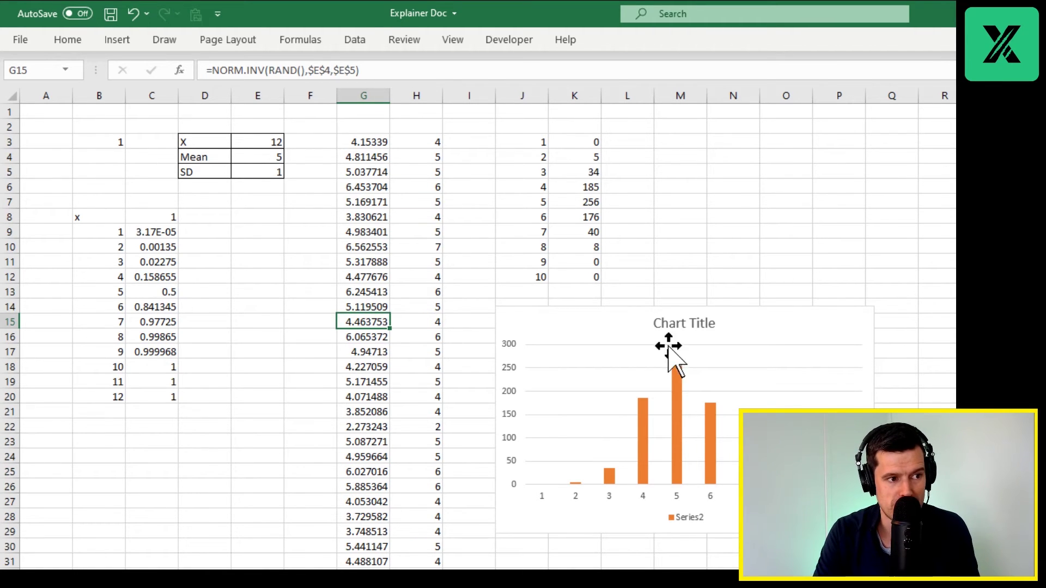
# Drag the column chart up to sit beside the samples from about row 4.
pyautogui.click(753, 321)
pyautogui.moveTo(754, 322); pyautogui.dragTo(751, 181)
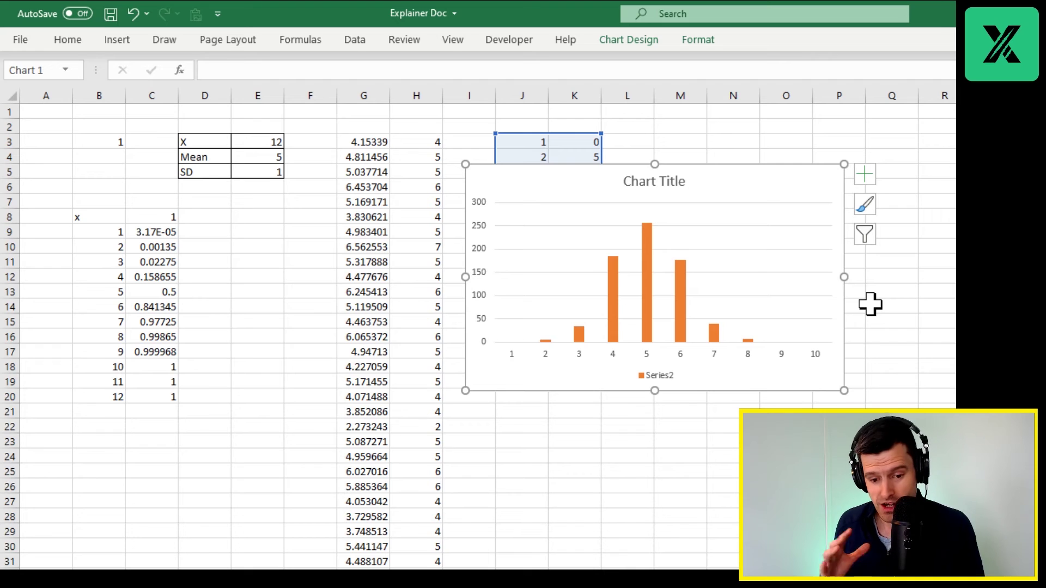
pyautogui.press('Escape')
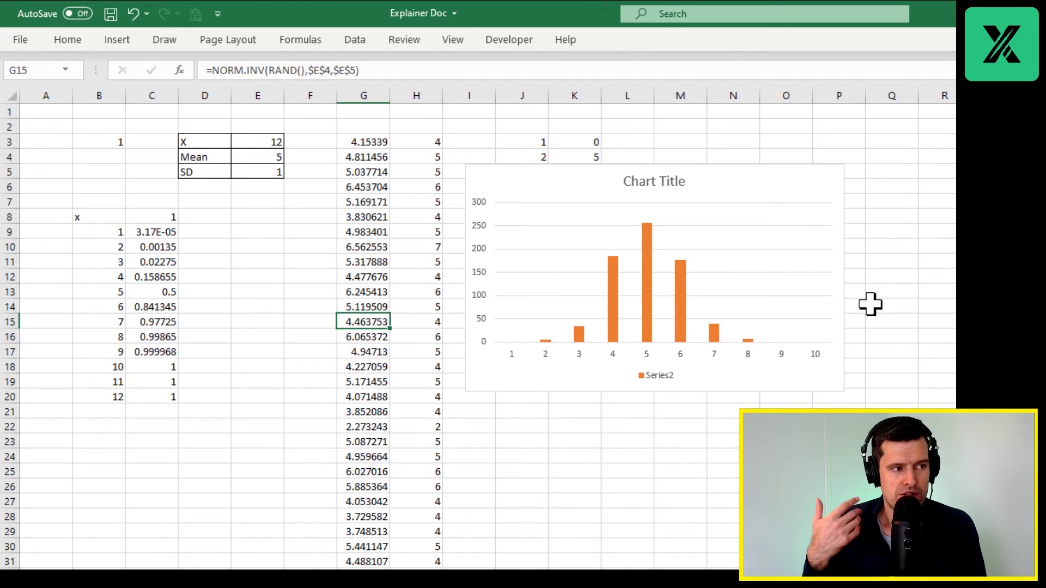
pyautogui.click(267, 246)
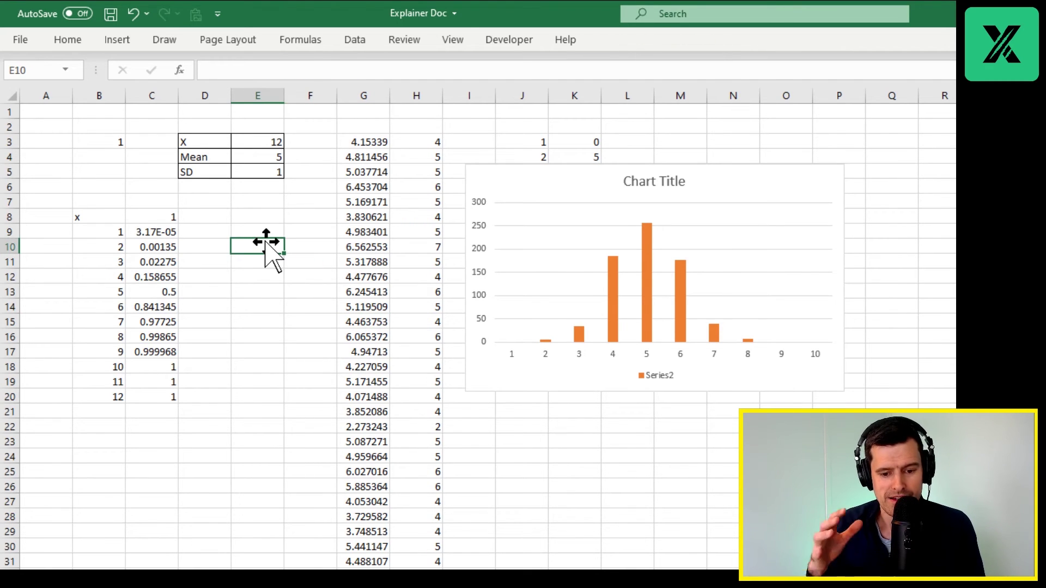